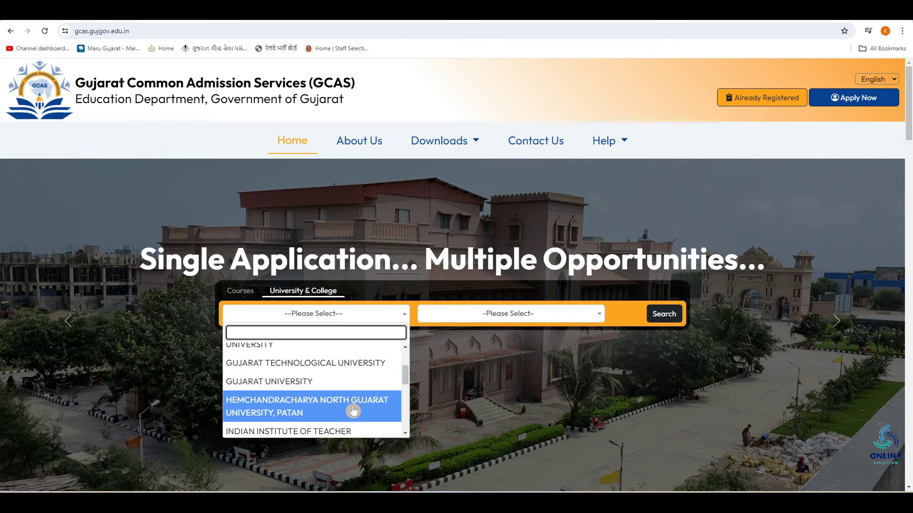
Look through the list of universities in the University & College search.
{"action": "scroll", "coordinate": [352, 411], "scroll_direction": "down", "scroll_amount": 2}
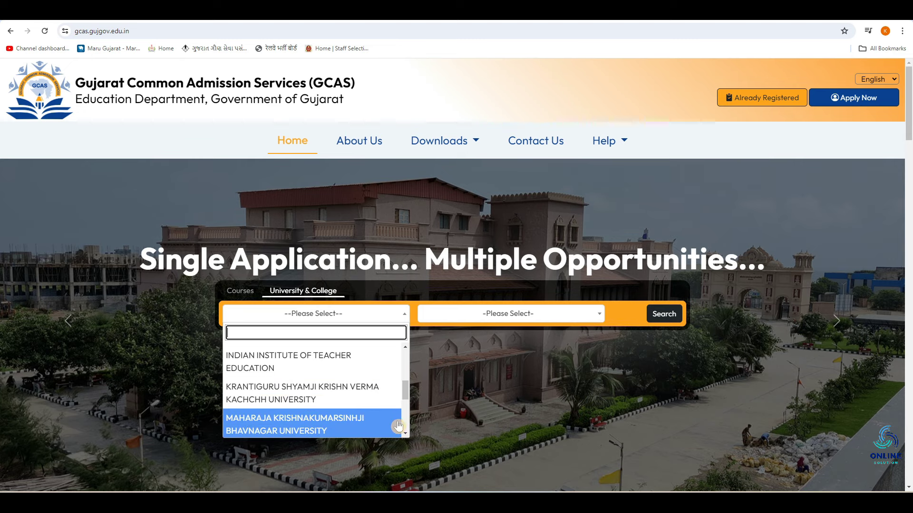
{"action": "scroll", "coordinate": [262, 356], "scroll_direction": "down", "scroll_amount": 3}
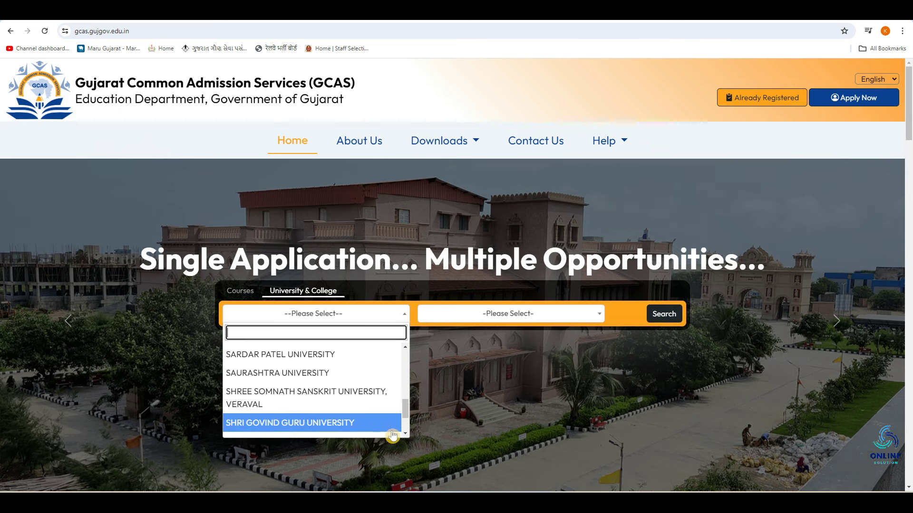
{"action": "scroll", "coordinate": [289, 403], "scroll_direction": "down", "scroll_amount": 1}
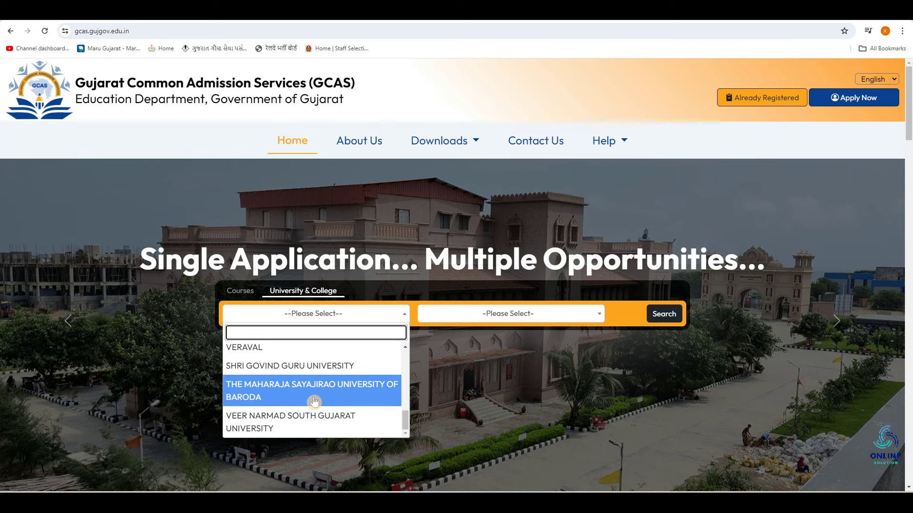
{"action": "scroll", "coordinate": [314, 401], "scroll_direction": "up", "scroll_amount": 10}
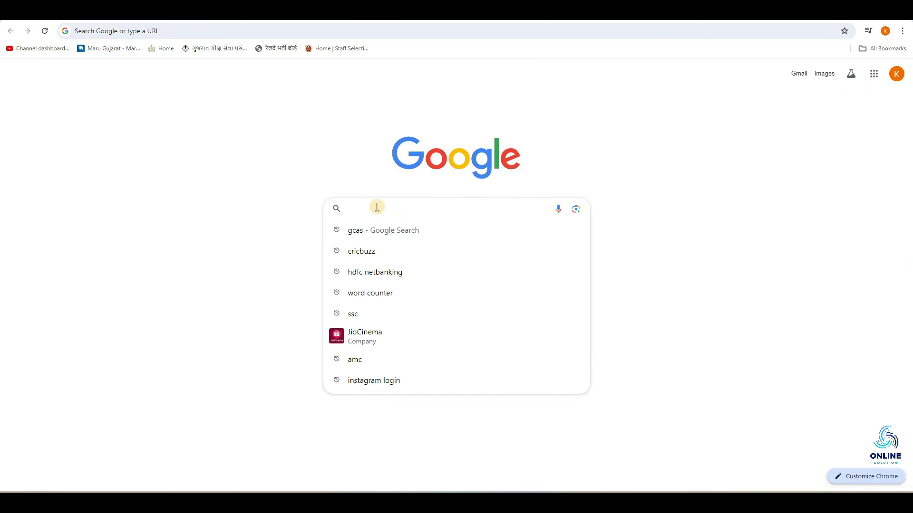
Search Google for "gcas" and open the official GCAS admission website.
{"action": "type", "text": "gcas"}
{"action": "key", "text": "Return"}
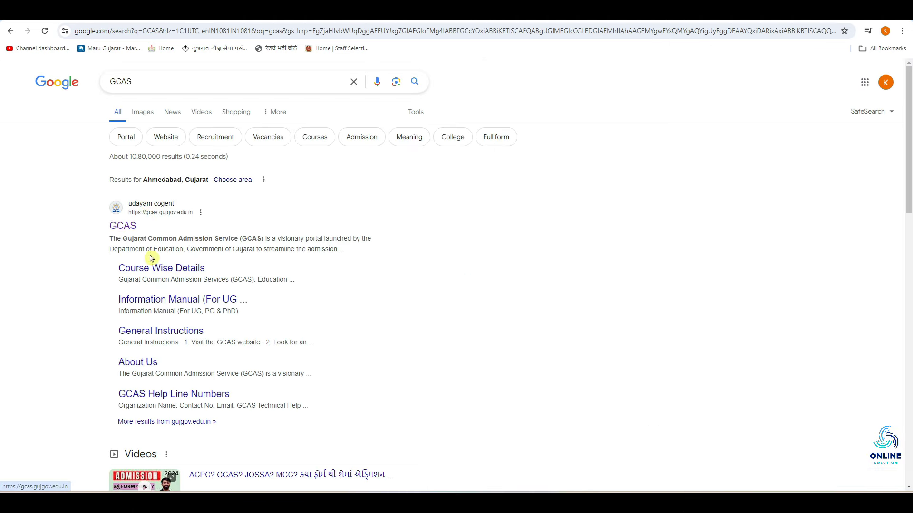
{"action": "left_click", "coordinate": [130, 230]}
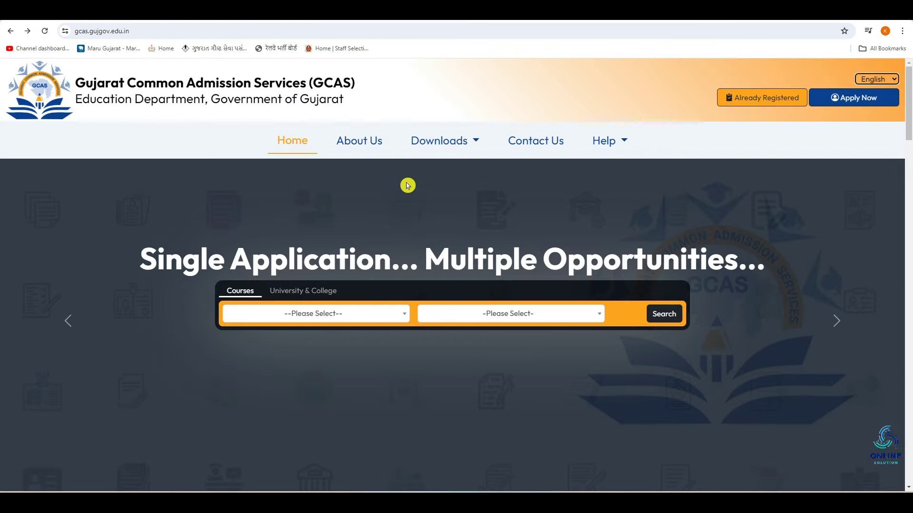
Open the new applicant registration form and set the course type to Under Graduate Courses.
{"action": "left_click", "coordinate": [879, 79]}
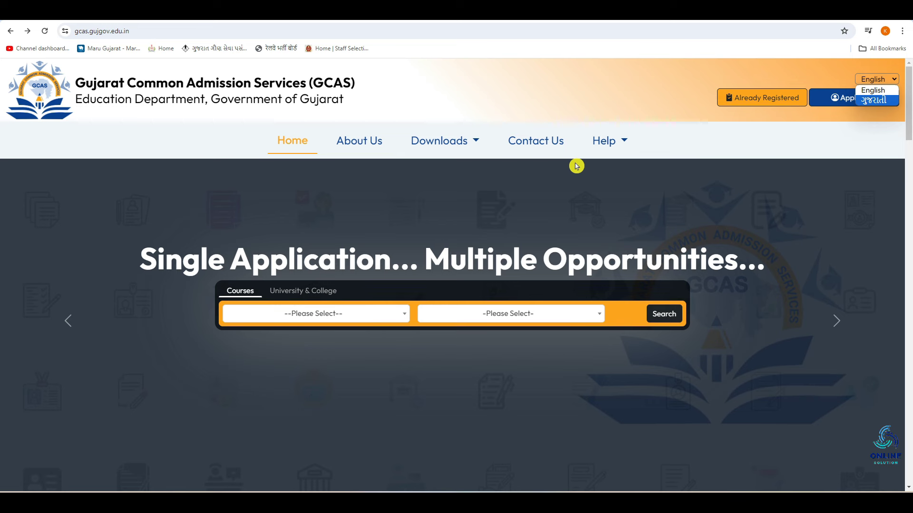
{"action": "left_click", "coordinate": [685, 153]}
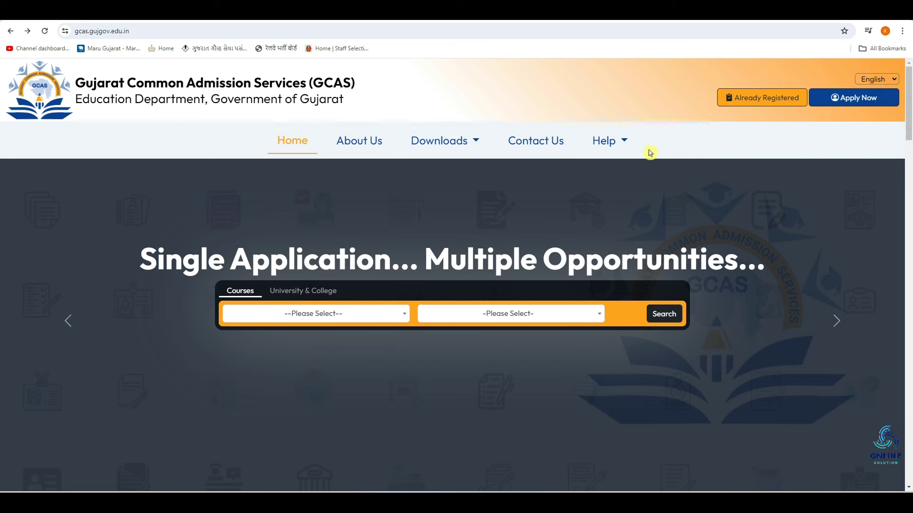
{"action": "left_click", "coordinate": [847, 99]}
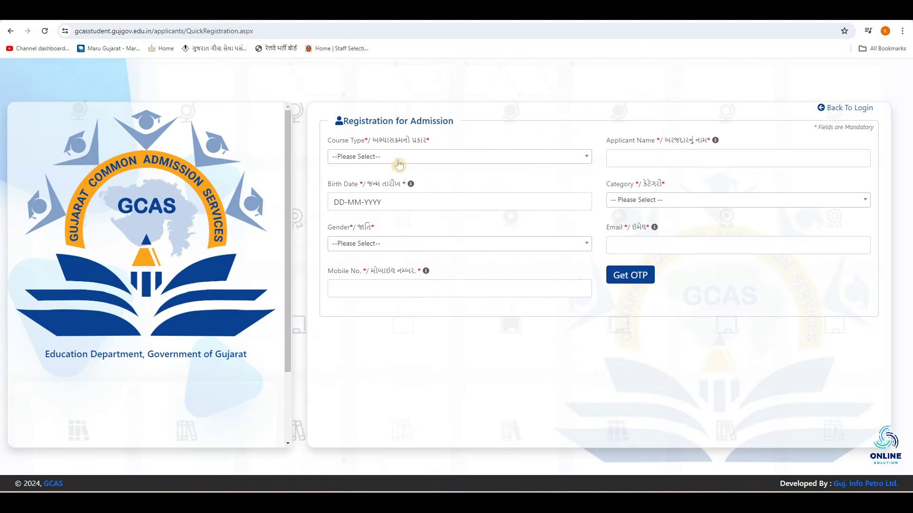
{"action": "left_click", "coordinate": [424, 159]}
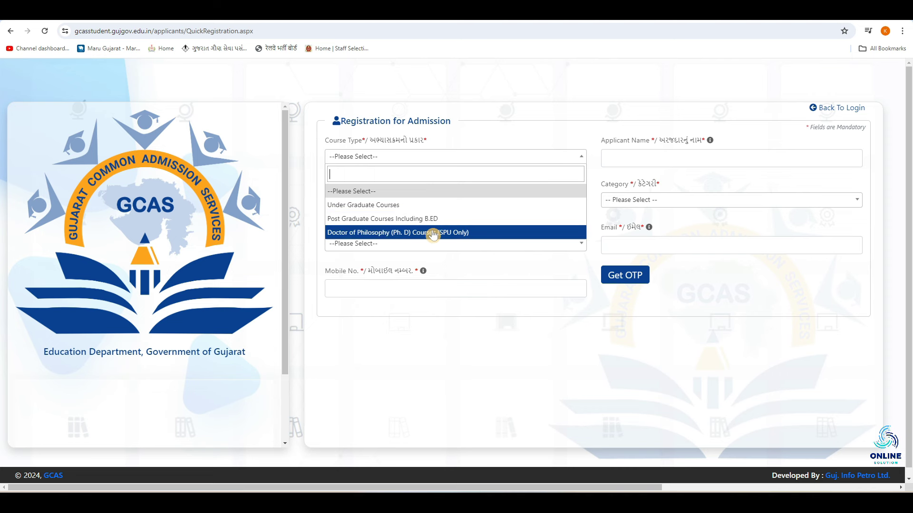
{"action": "left_click", "coordinate": [446, 205]}
Examine the applicant name, birth date, category, gender, email and mobile number fields of the registration form.
{"action": "left_click", "coordinate": [626, 156]}
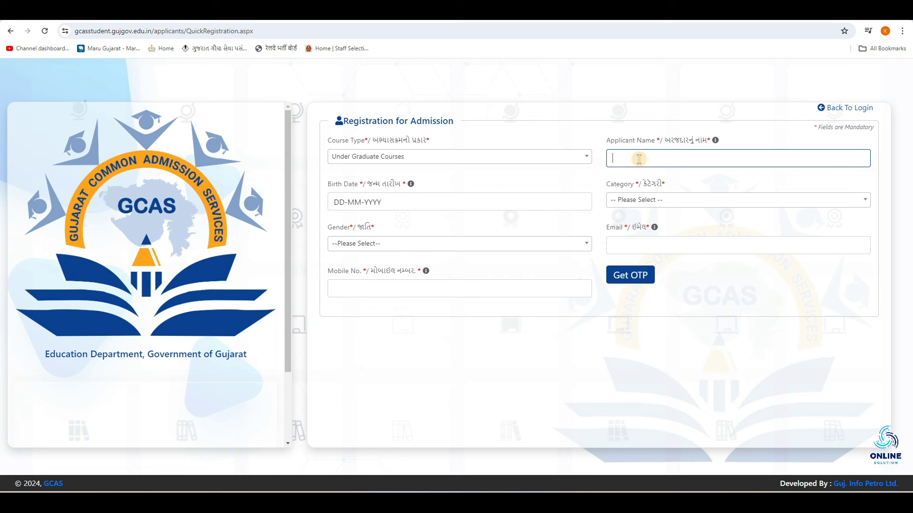
{"action": "left_click", "coordinate": [335, 202]}
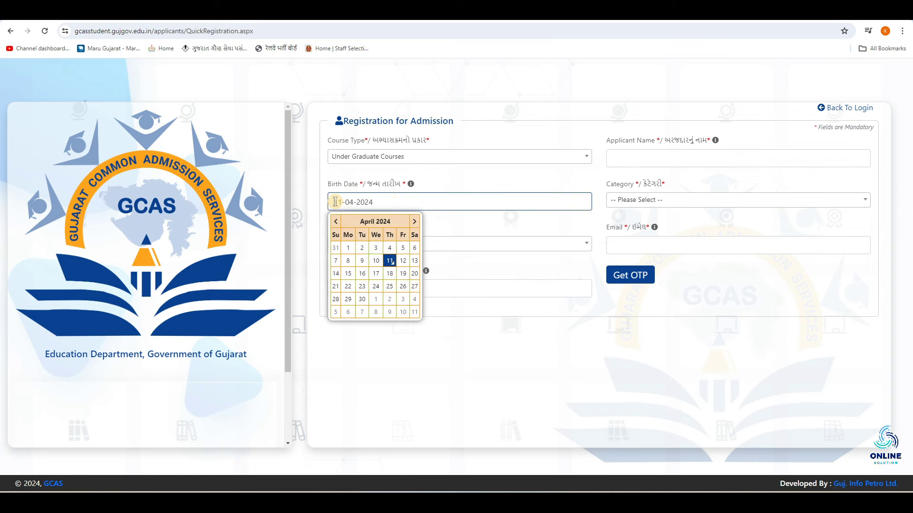
{"action": "left_click", "coordinate": [653, 202]}
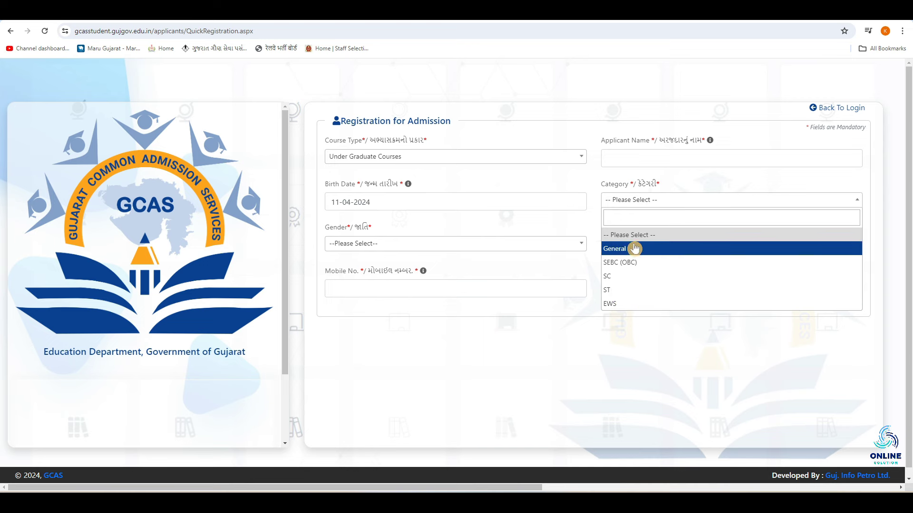
{"action": "left_click", "coordinate": [573, 235]}
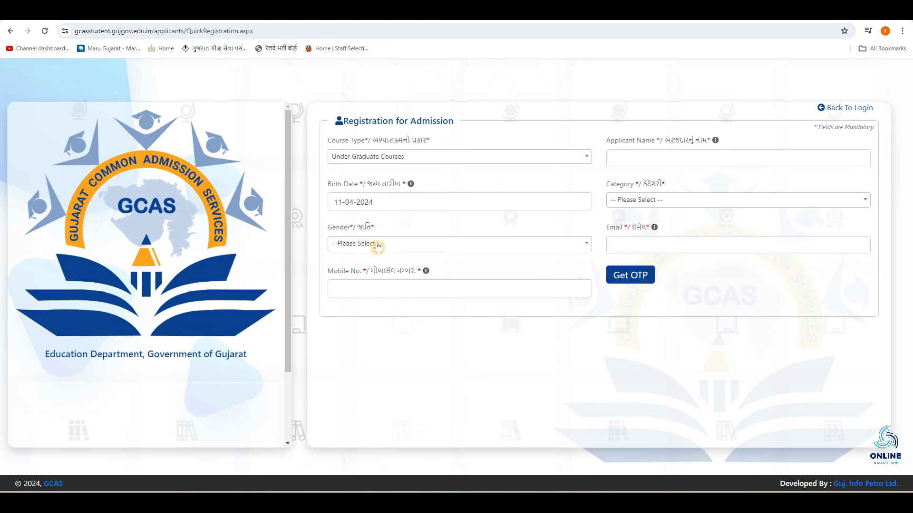
{"action": "left_click", "coordinate": [369, 245]}
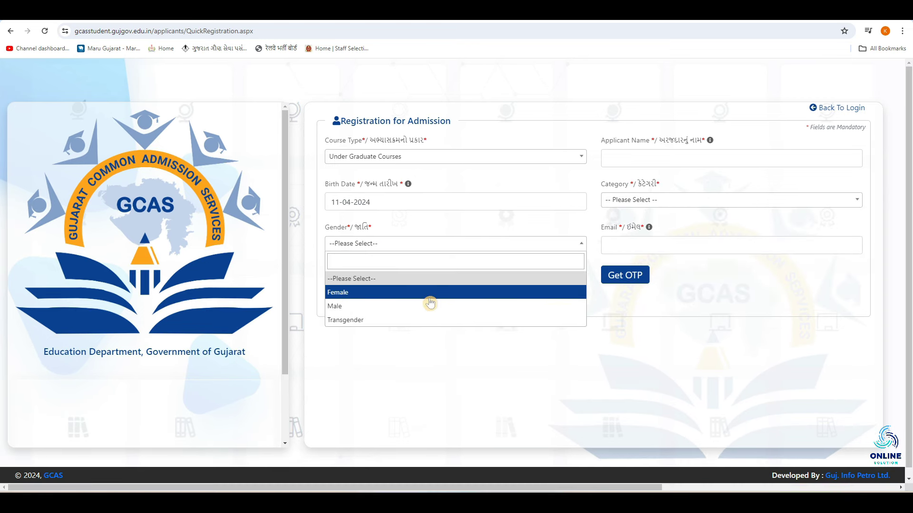
{"action": "left_click", "coordinate": [696, 243]}
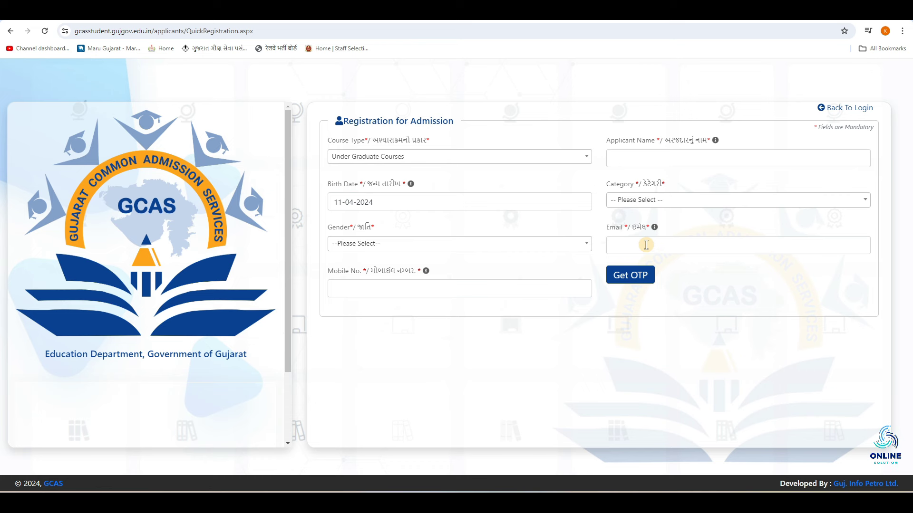
{"action": "left_click", "coordinate": [646, 245]}
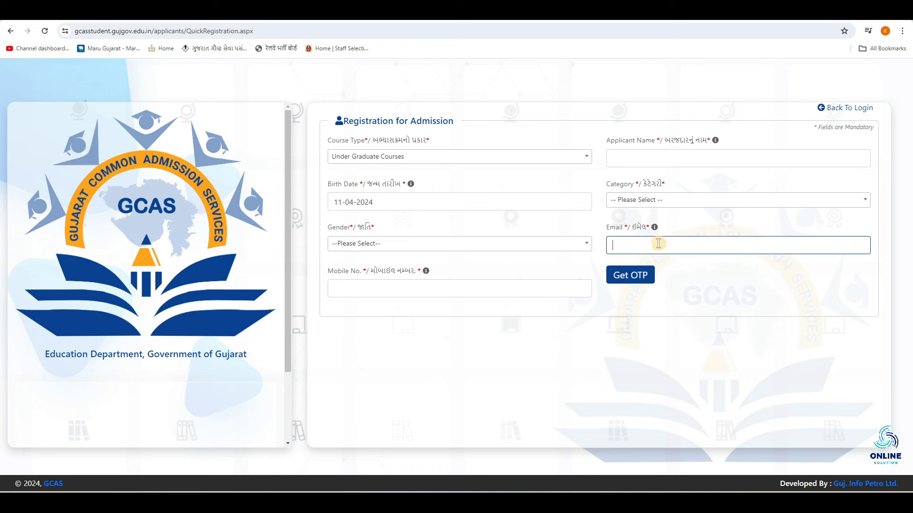
{"action": "left_click", "coordinate": [370, 300]}
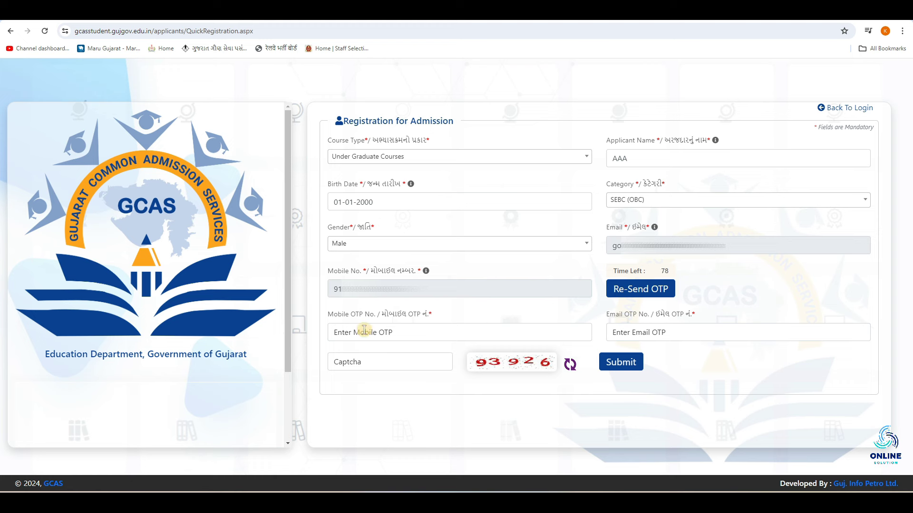
Enter the mobile OTP, email OTP and captcha, and submit the registration for admission.
{"action": "left_click", "coordinate": [412, 331]}
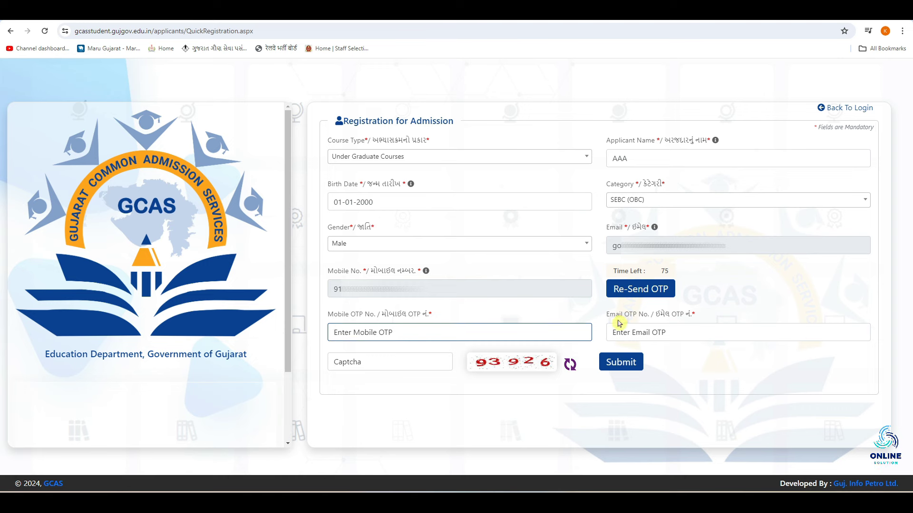
{"action": "left_click", "coordinate": [711, 334]}
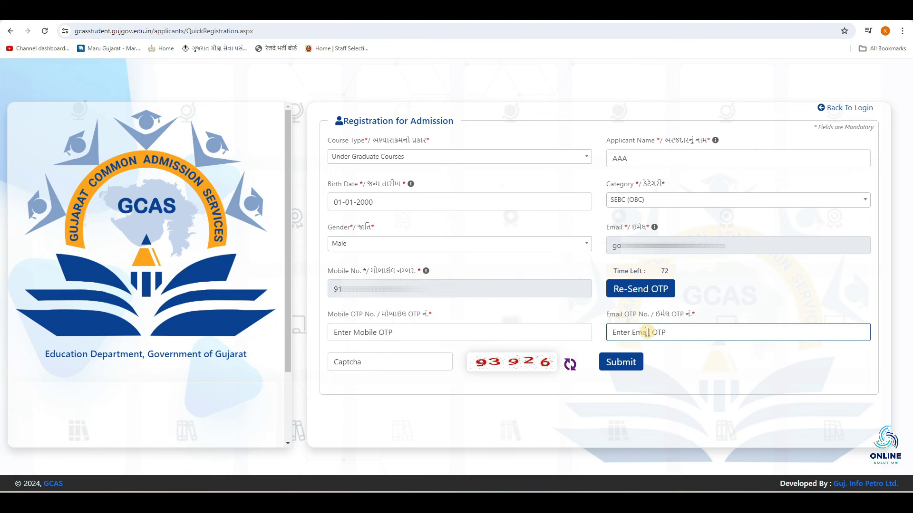
{"action": "left_click", "coordinate": [419, 361]}
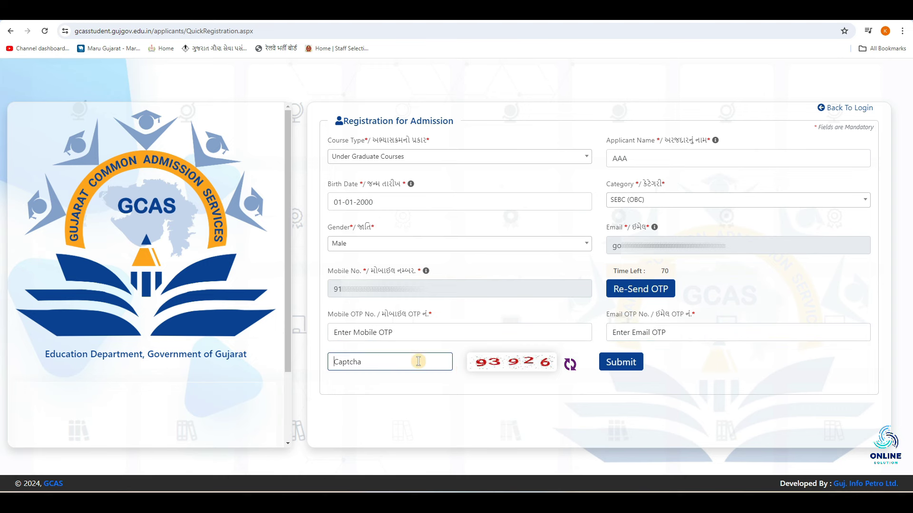
{"action": "left_click", "coordinate": [623, 367]}
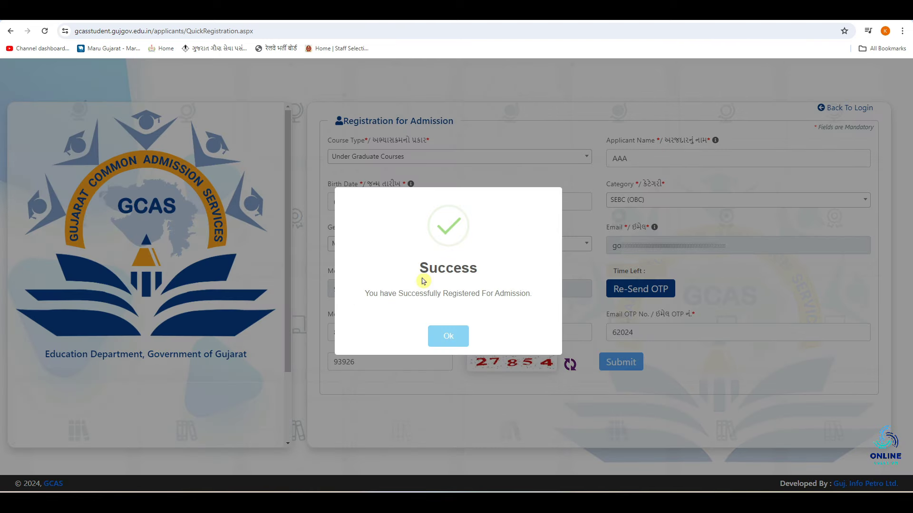
{"action": "left_click", "coordinate": [447, 340]}
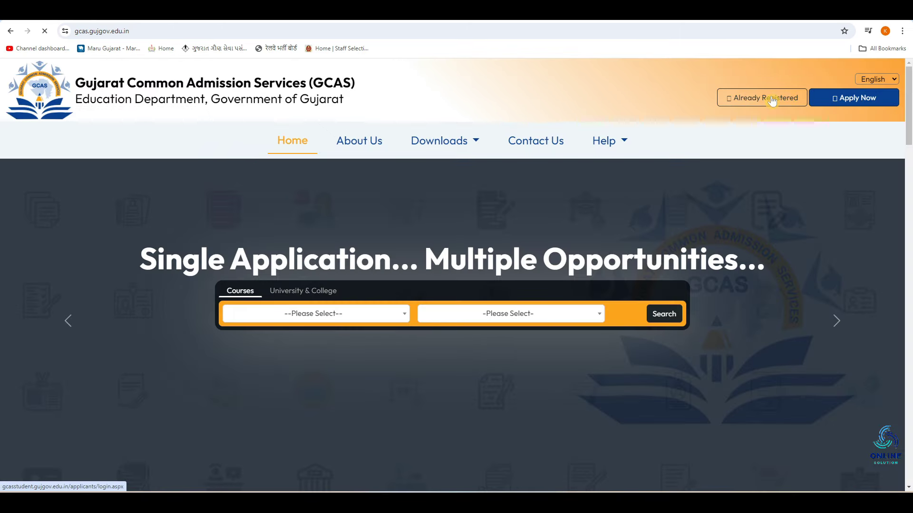
Sign in as an already registered applicant and open the student profile.
{"action": "left_click", "coordinate": [751, 100]}
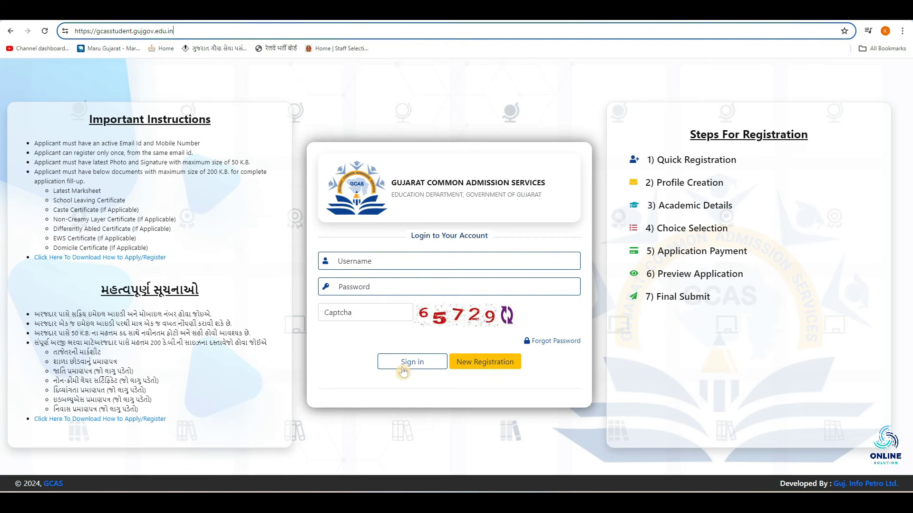
{"action": "left_click", "coordinate": [400, 369]}
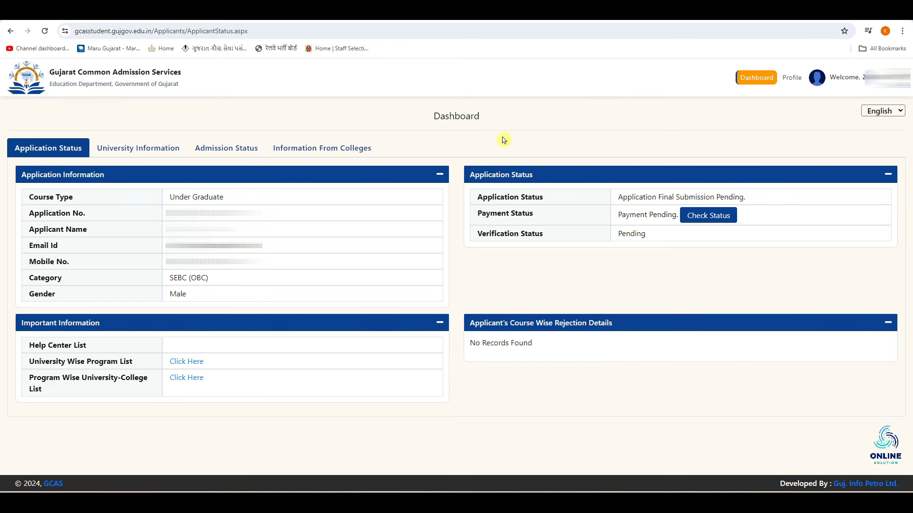
{"action": "left_click", "coordinate": [791, 78]}
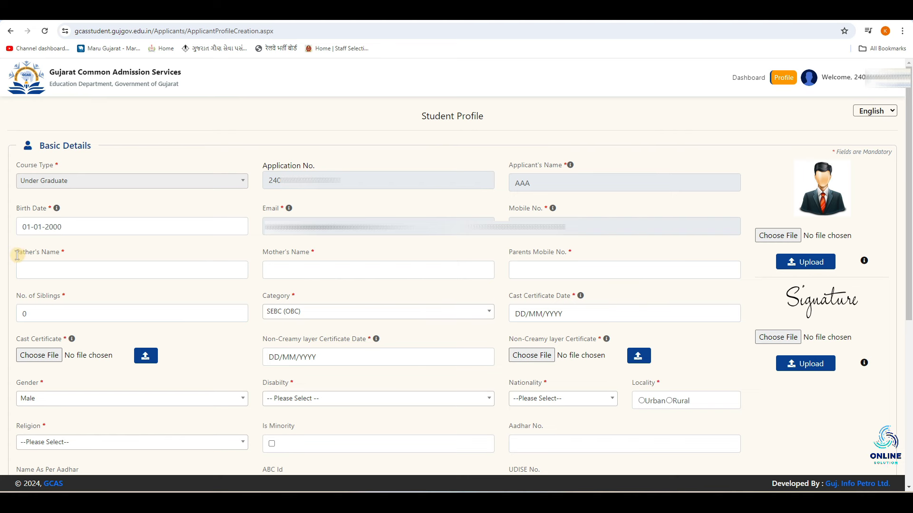
Examine the father's name, mother's name, parents' mobile number and number of siblings fields in the basic details.
{"action": "left_click", "coordinate": [54, 270]}
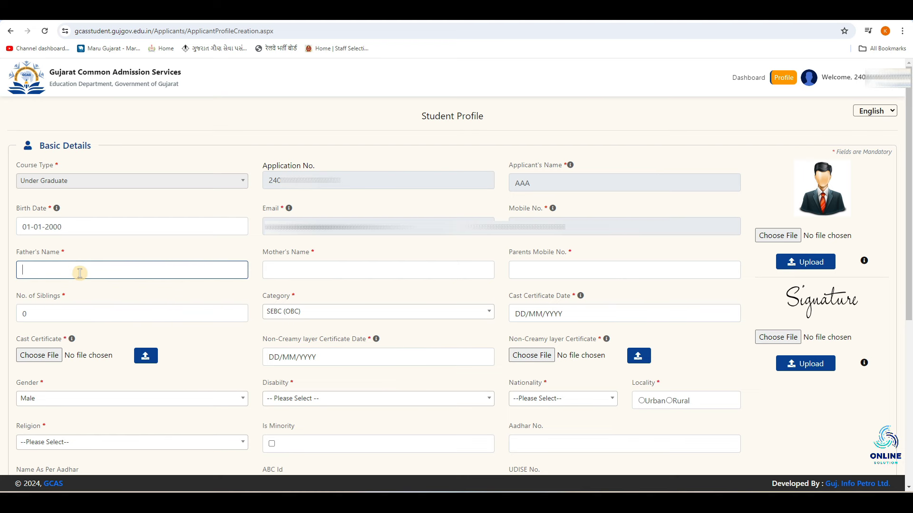
{"action": "left_click", "coordinate": [328, 265]}
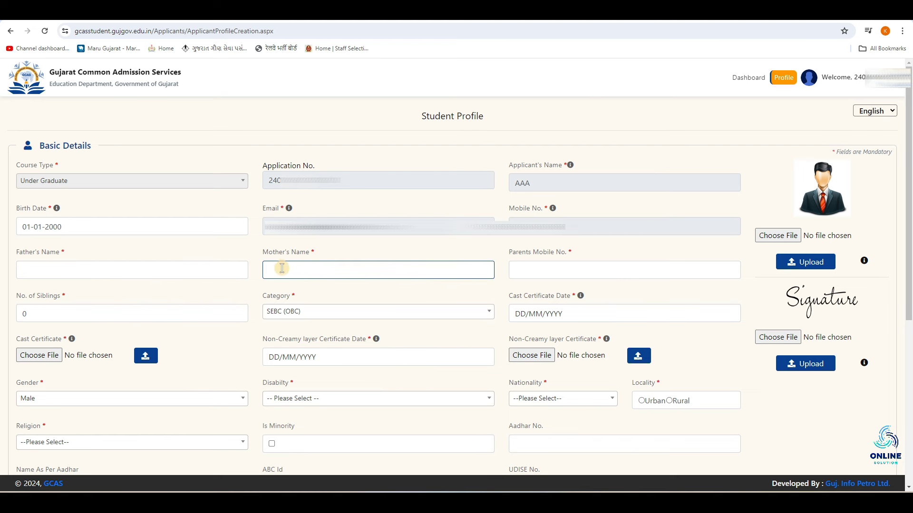
{"action": "left_click", "coordinate": [550, 271]}
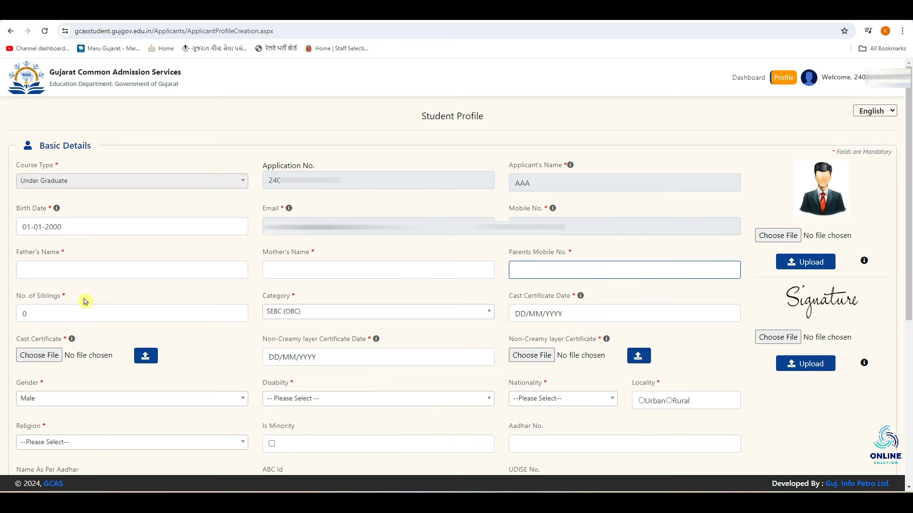
{"action": "left_click", "coordinate": [23, 318]}
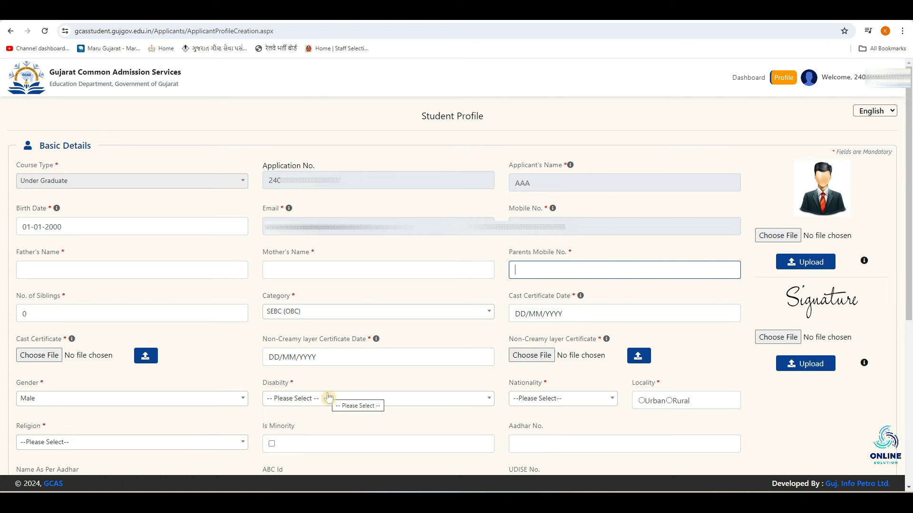
Set the disability to None and the nationality to Indian in the student's basic details.
{"action": "scroll", "coordinate": [328, 397], "scroll_direction": "down", "scroll_amount": 2}
{"action": "left_click", "coordinate": [302, 305]}
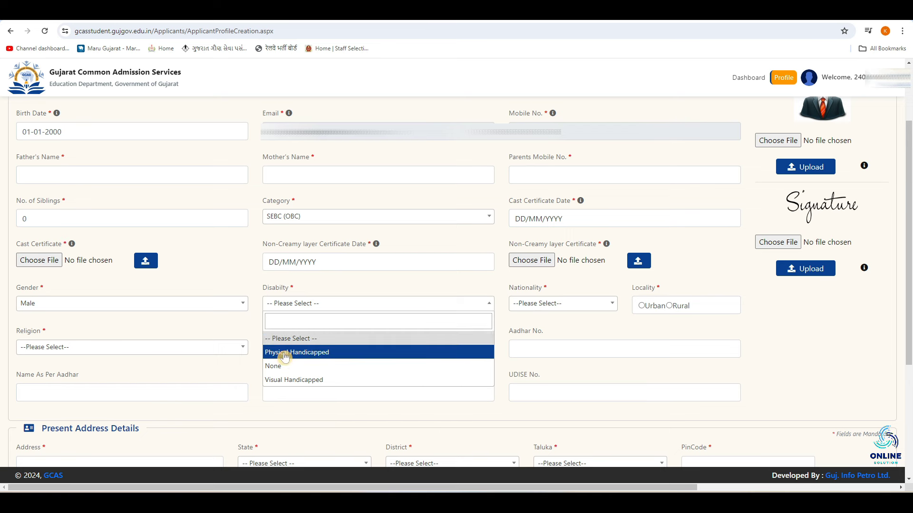
{"action": "left_click", "coordinate": [342, 370]}
{"action": "left_click", "coordinate": [571, 303]}
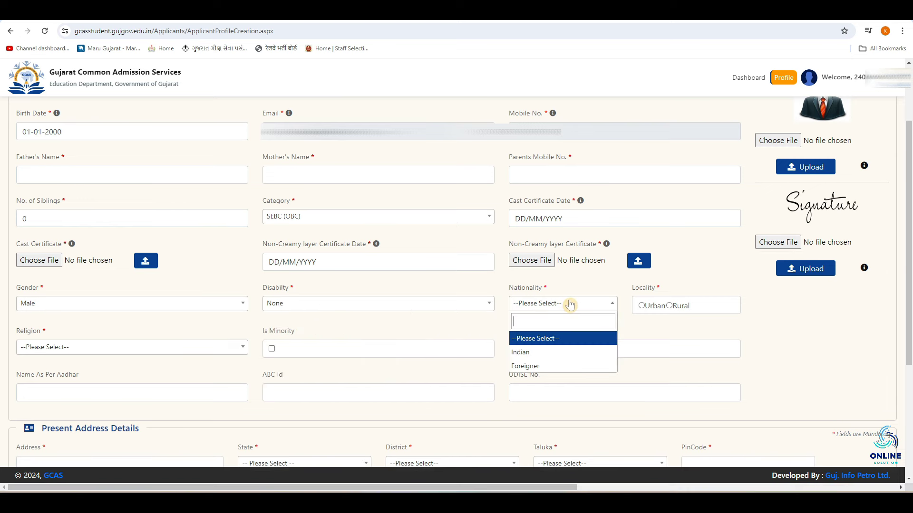
{"action": "left_click", "coordinate": [561, 358]}
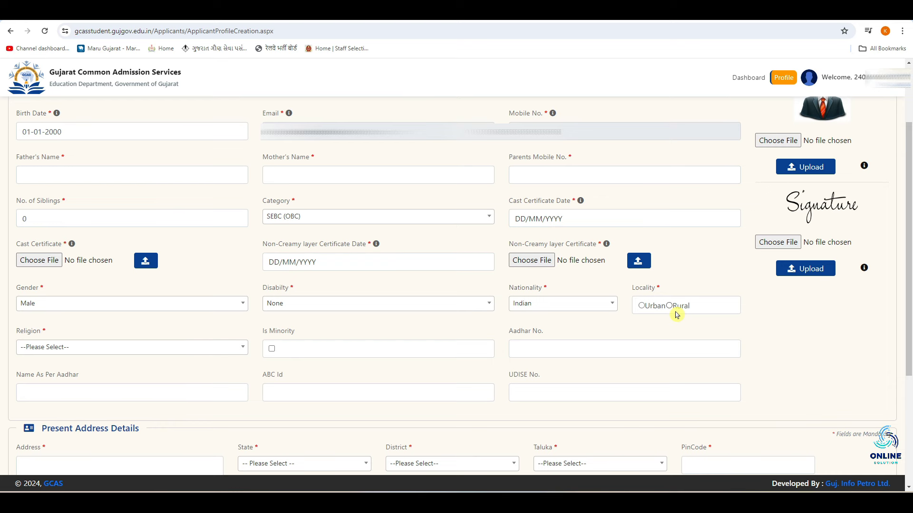
Set the locality to Urban and the religion to HINDU in the basic details.
{"action": "left_click", "coordinate": [641, 306]}
{"action": "left_click", "coordinate": [90, 348]}
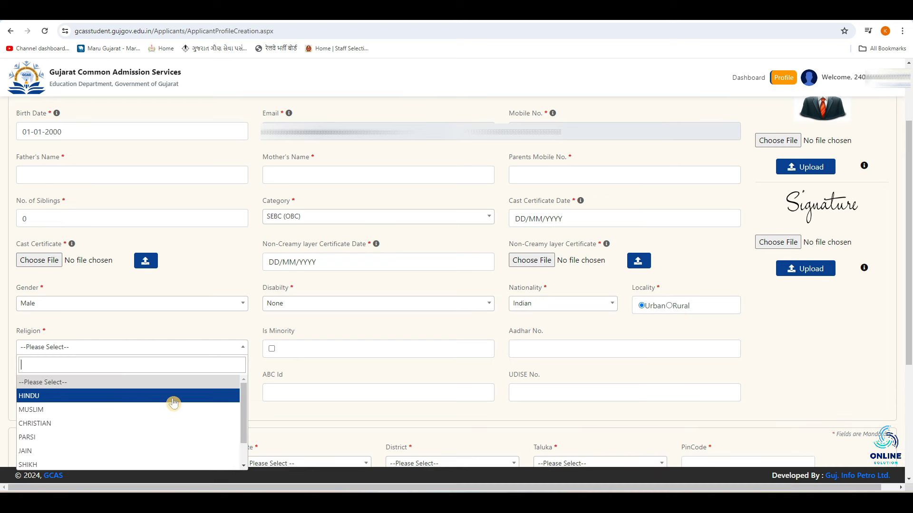
{"action": "left_click", "coordinate": [130, 398]}
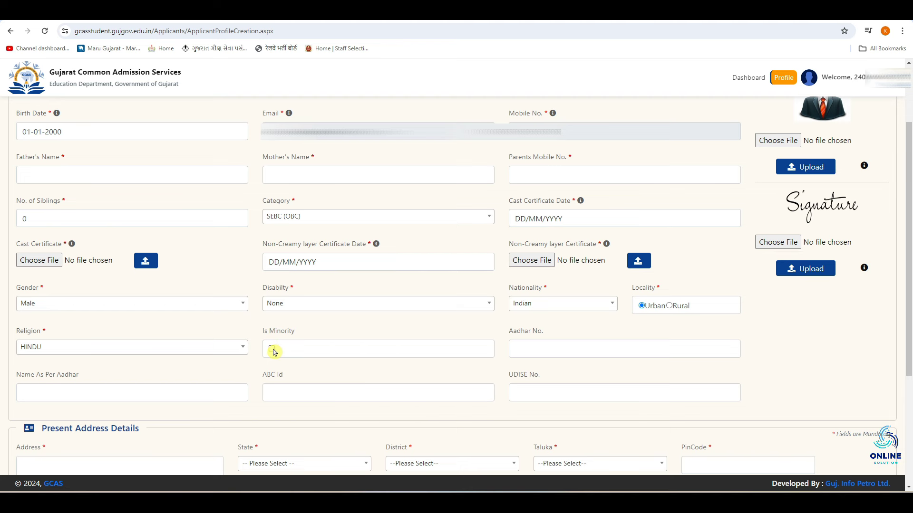
Examine the minority, Aadhar number, name as per Aadhar, ABC Id and UDISE number fields in the basic details.
{"action": "left_click", "coordinate": [273, 350]}
{"action": "left_click", "coordinate": [524, 349]}
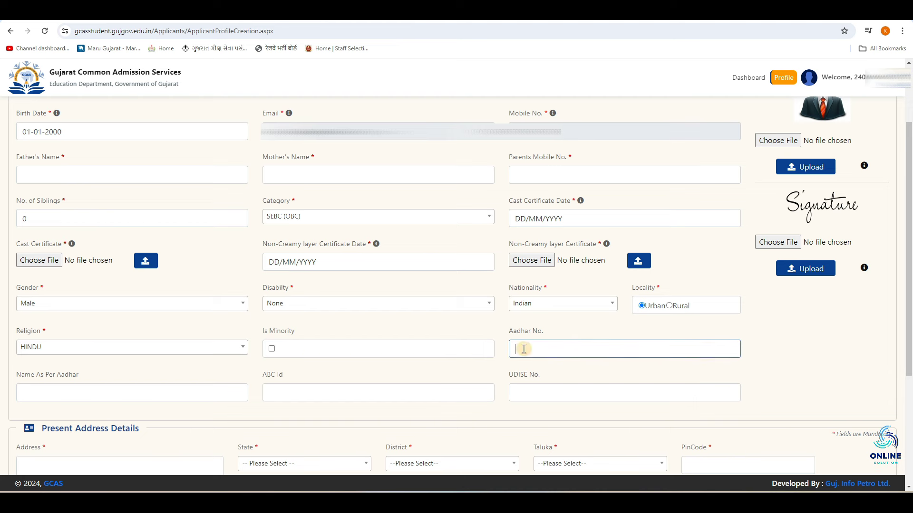
{"action": "left_click", "coordinate": [115, 393]}
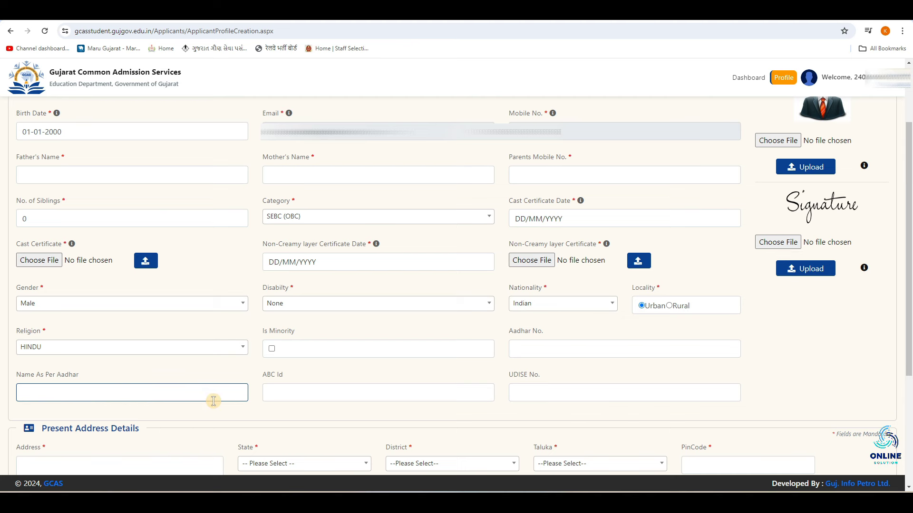
{"action": "left_click", "coordinate": [307, 385]}
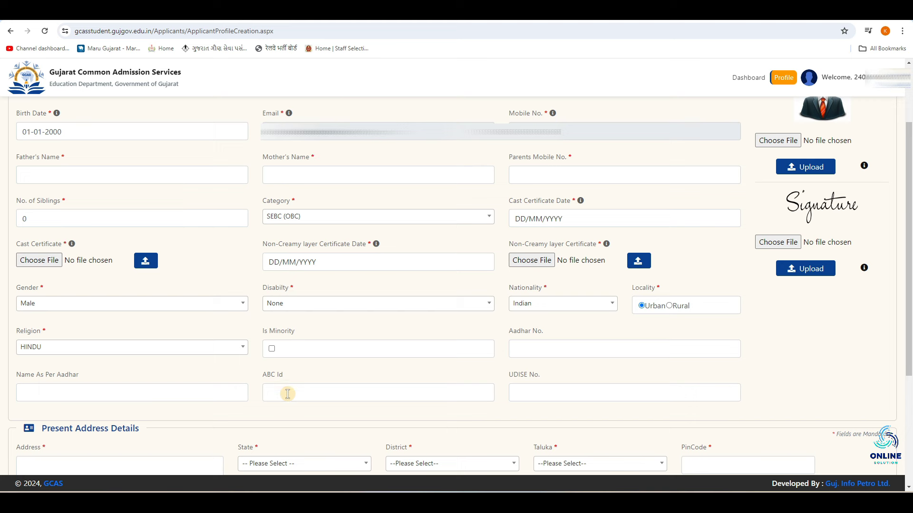
{"action": "left_click", "coordinate": [287, 394]}
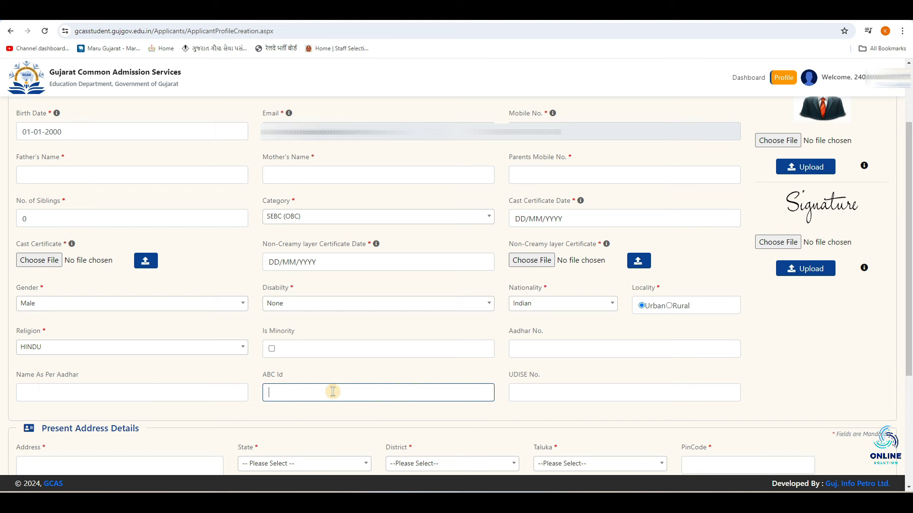
{"action": "left_click", "coordinate": [571, 389]}
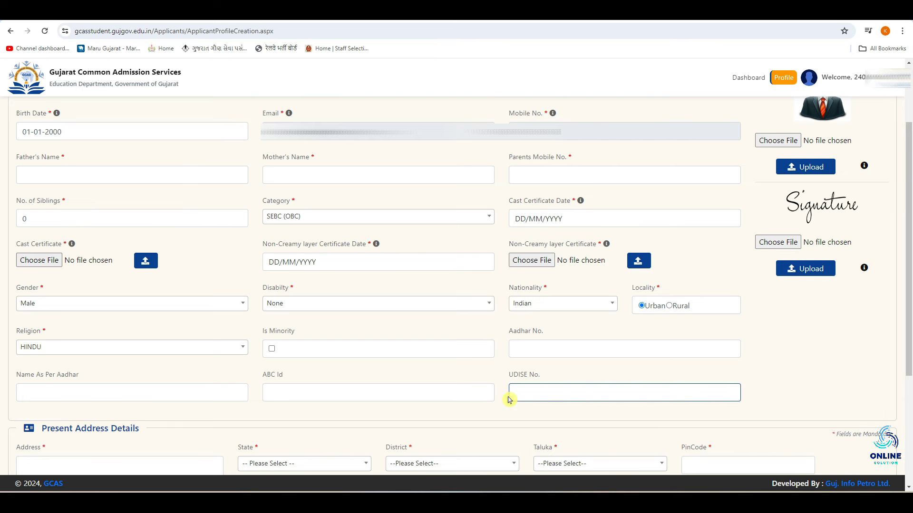
Set the state to GUJARAT and the district to BHAVNAGAR in the present address details.
{"action": "scroll", "coordinate": [509, 388], "scroll_direction": "down", "scroll_amount": 4}
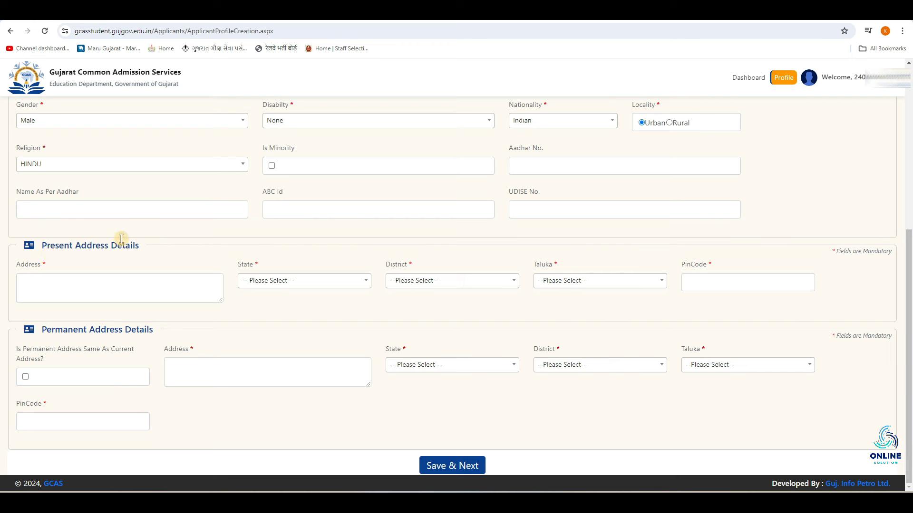
{"action": "left_click", "coordinate": [70, 284]}
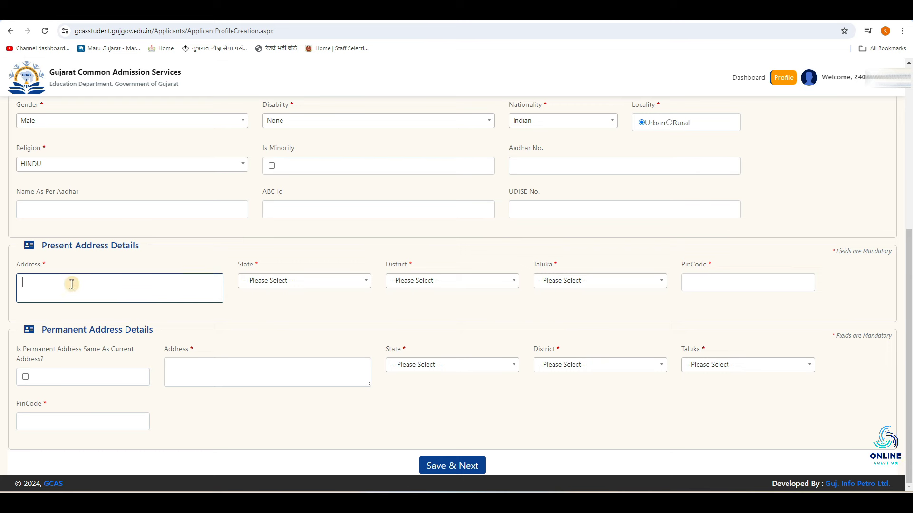
{"action": "left_click", "coordinate": [271, 285]}
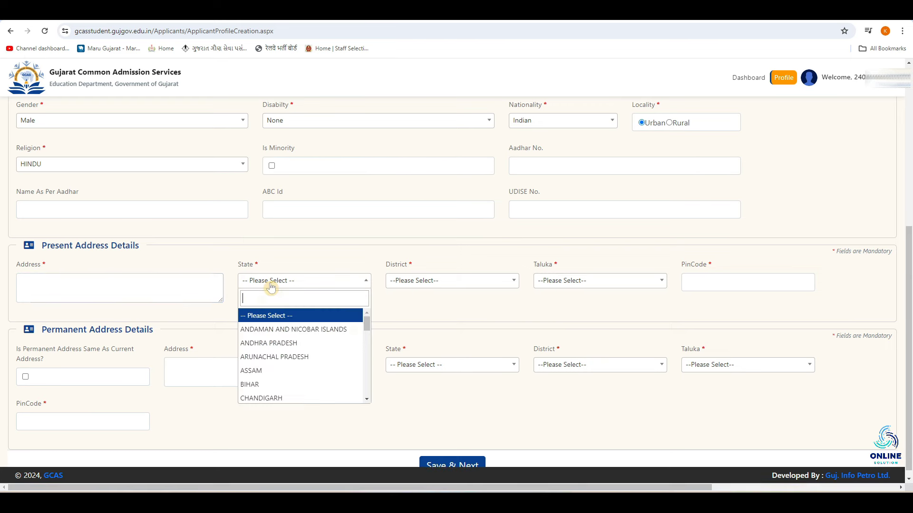
{"action": "scroll", "coordinate": [275, 380], "scroll_direction": "down", "scroll_amount": 2}
{"action": "left_click", "coordinate": [275, 381]}
{"action": "left_click", "coordinate": [418, 281]}
{"action": "scroll", "coordinate": [448, 356], "scroll_direction": "down", "scroll_amount": 1}
{"action": "left_click", "coordinate": [428, 384]}
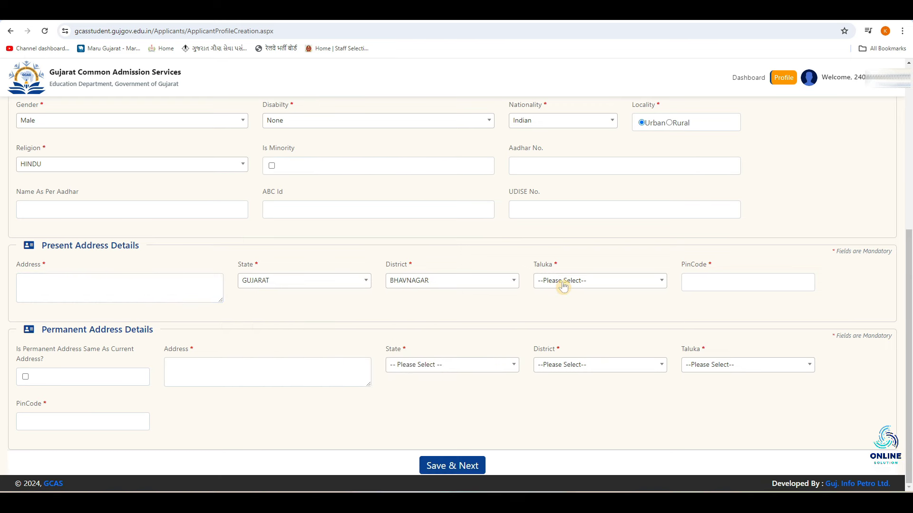
Complete the present address with taluka BHAVNAGAR, the address text and the pincode, and mark the permanent address as the same as the current one.
{"action": "left_click", "coordinate": [562, 282]}
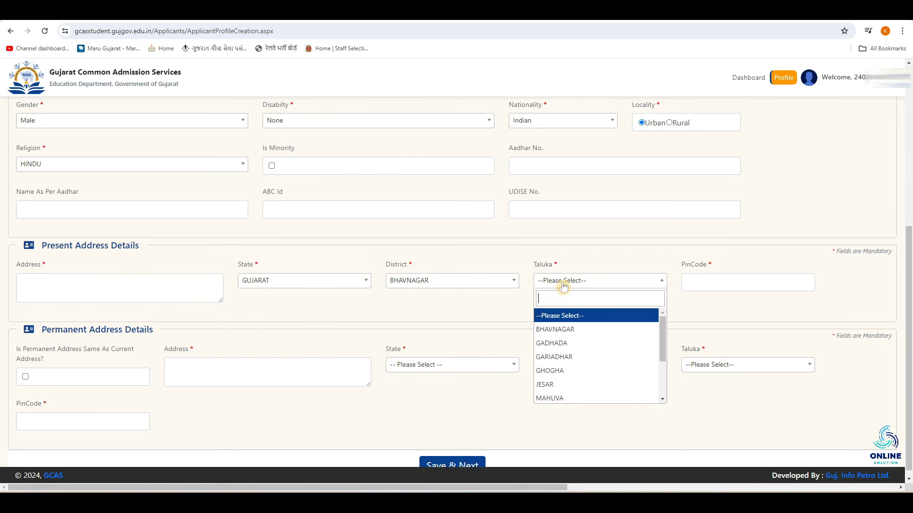
{"action": "left_click", "coordinate": [607, 332]}
{"action": "left_click", "coordinate": [709, 282]}
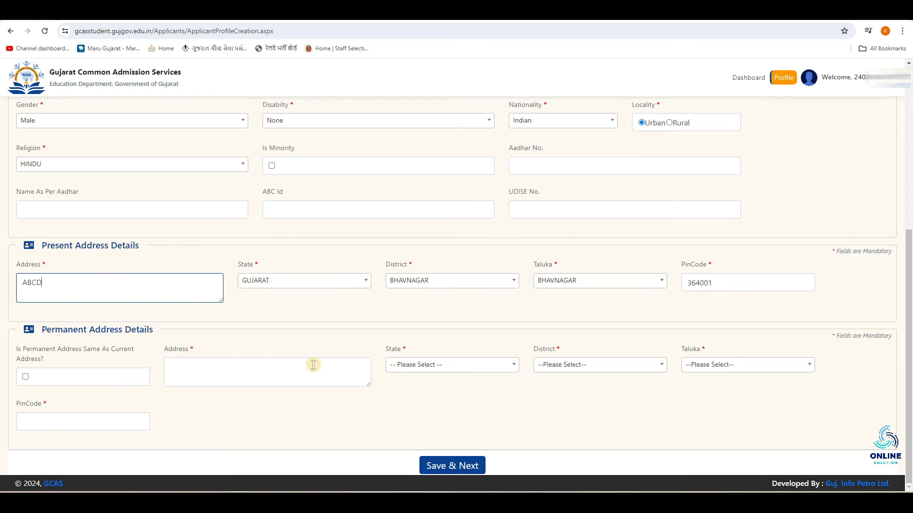
{"action": "left_click", "coordinate": [26, 377]}
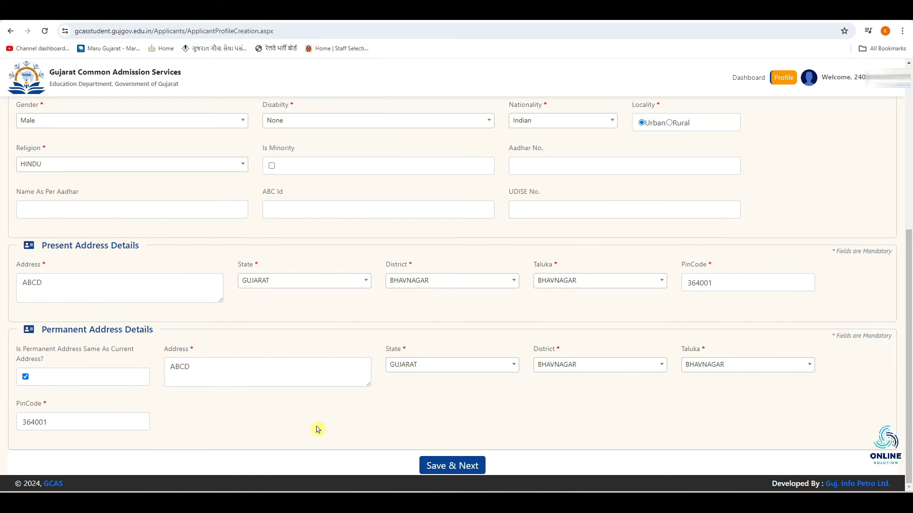
Check the upload requirements for the applicant's photo and signature, and save the student profile to continue.
{"action": "scroll", "coordinate": [520, 370], "scroll_direction": "up", "scroll_amount": 6}
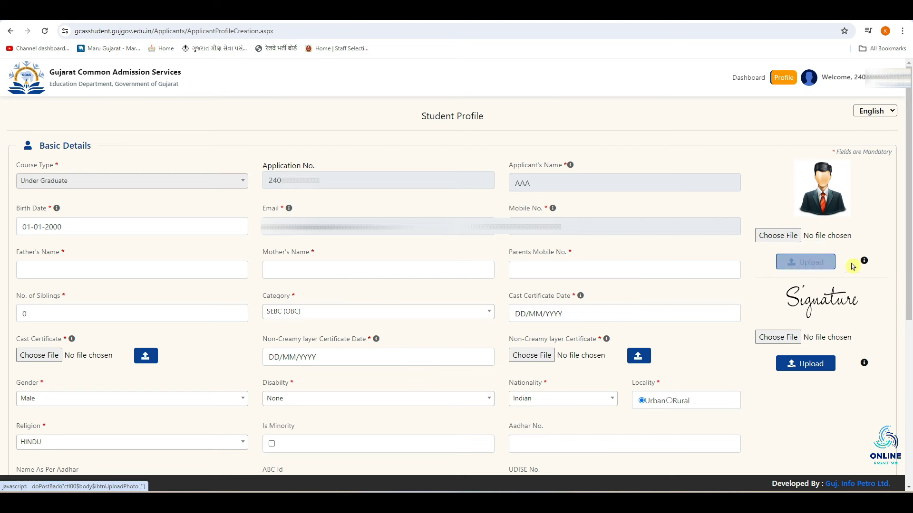
{"action": "mouse_move", "coordinate": [864, 265]}
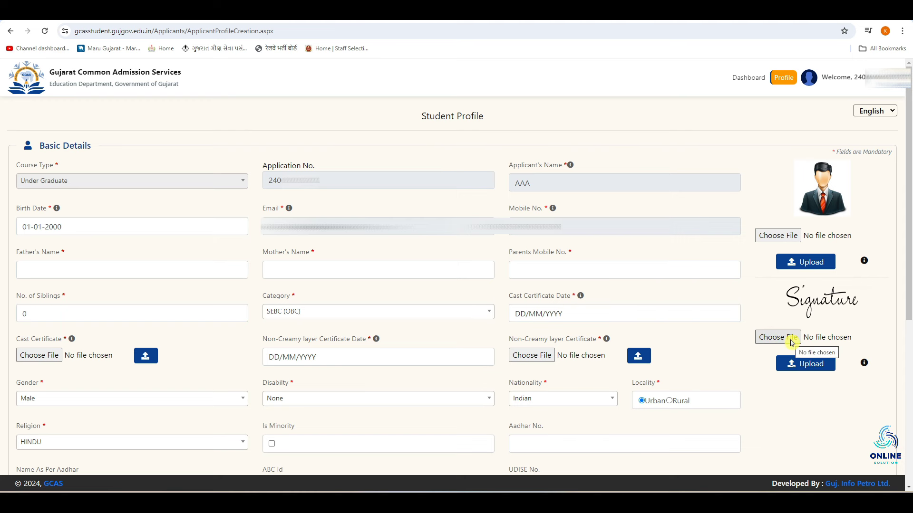
{"action": "mouse_move", "coordinate": [866, 363]}
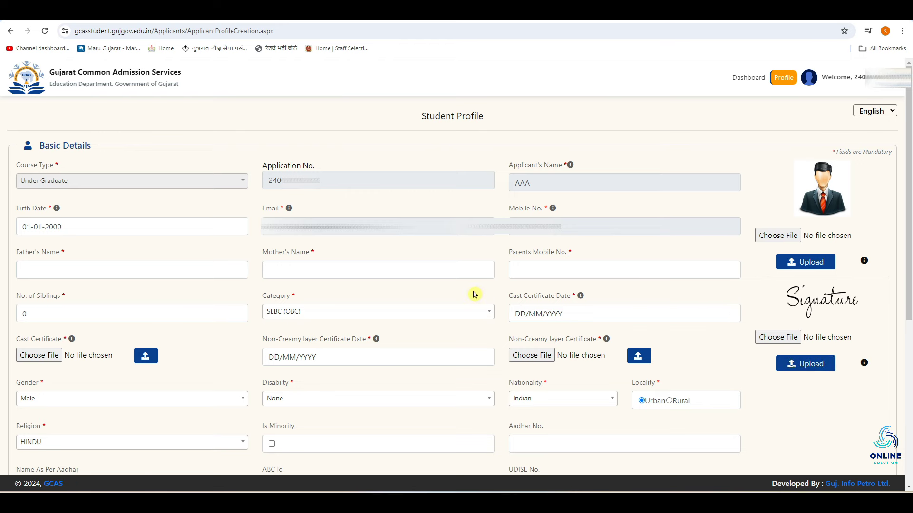
{"action": "scroll", "coordinate": [474, 295], "scroll_direction": "down", "scroll_amount": 6}
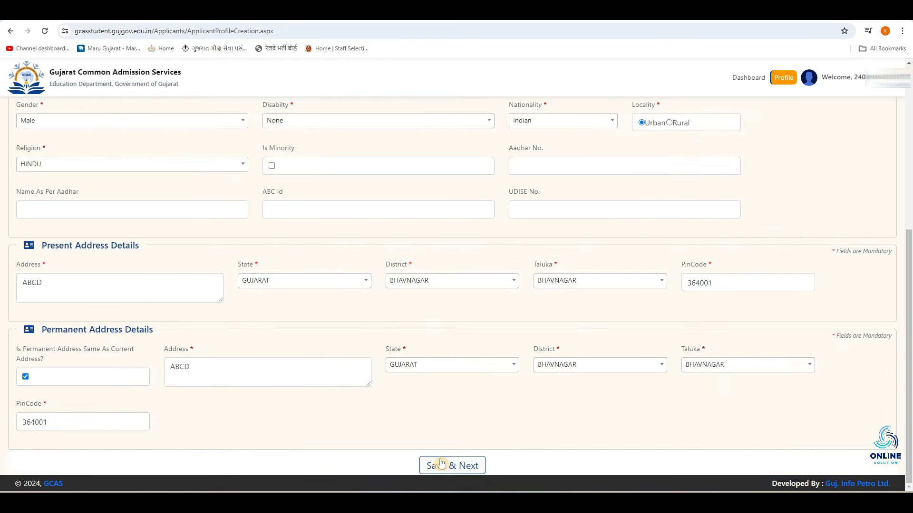
{"action": "left_click", "coordinate": [464, 467]}
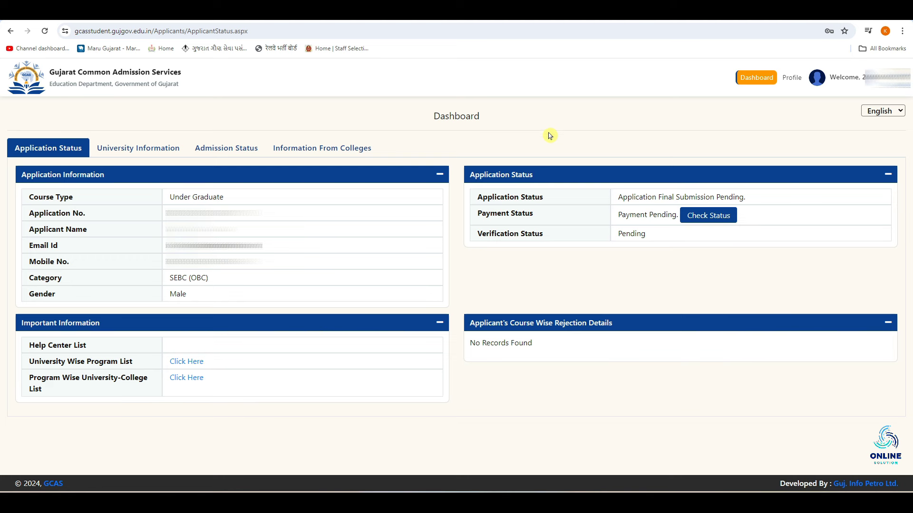